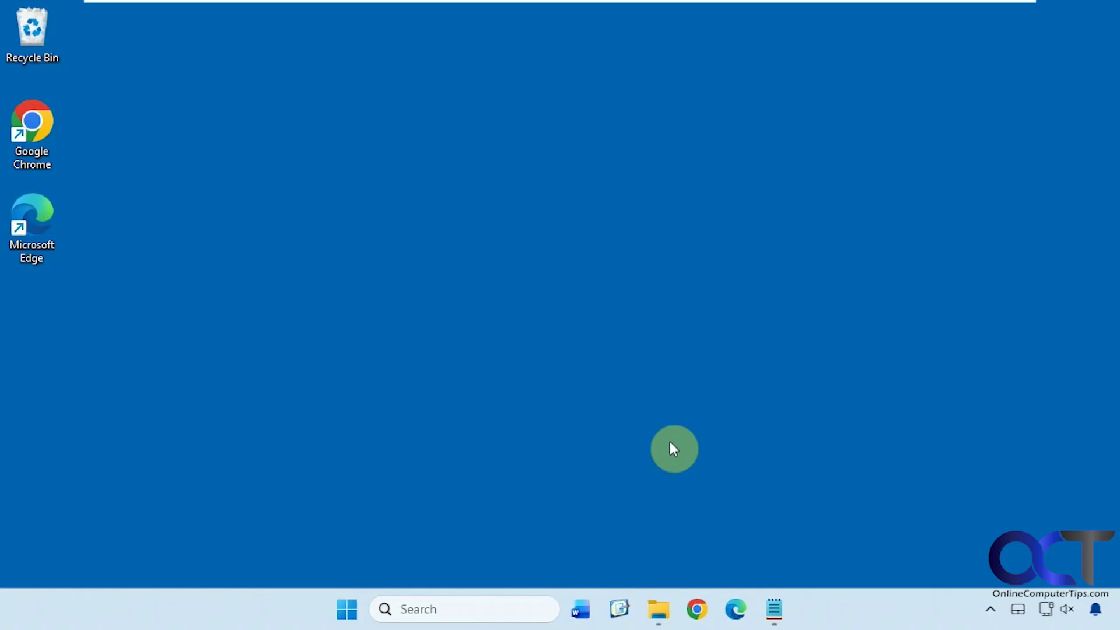
# - Open the Start menu and scroll through the All apps list
pyautogui.click(347, 606)
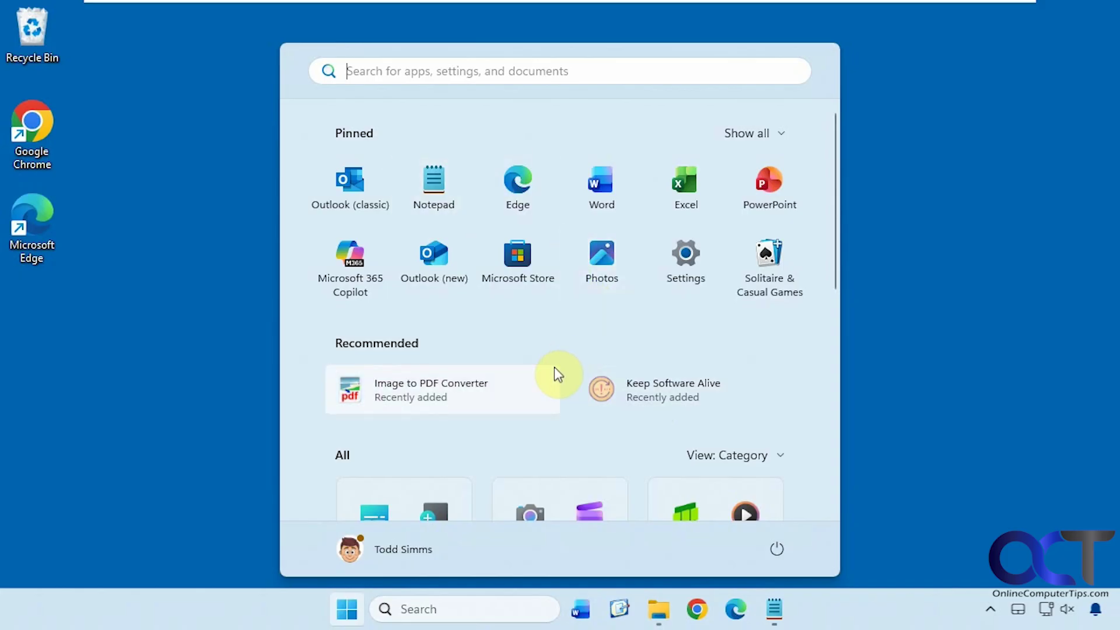
pyautogui.scroll(-2, 555, 369)
pyautogui.scroll(-4, 554, 369)
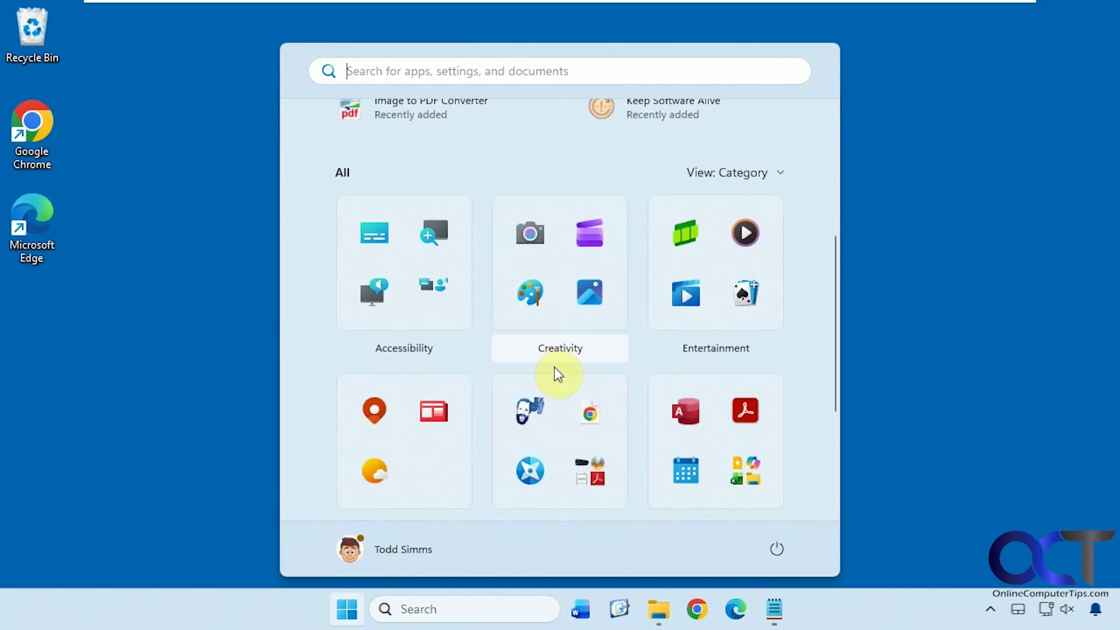
pyautogui.scroll(-2, 554, 367)
pyautogui.scroll(3, 555, 369)
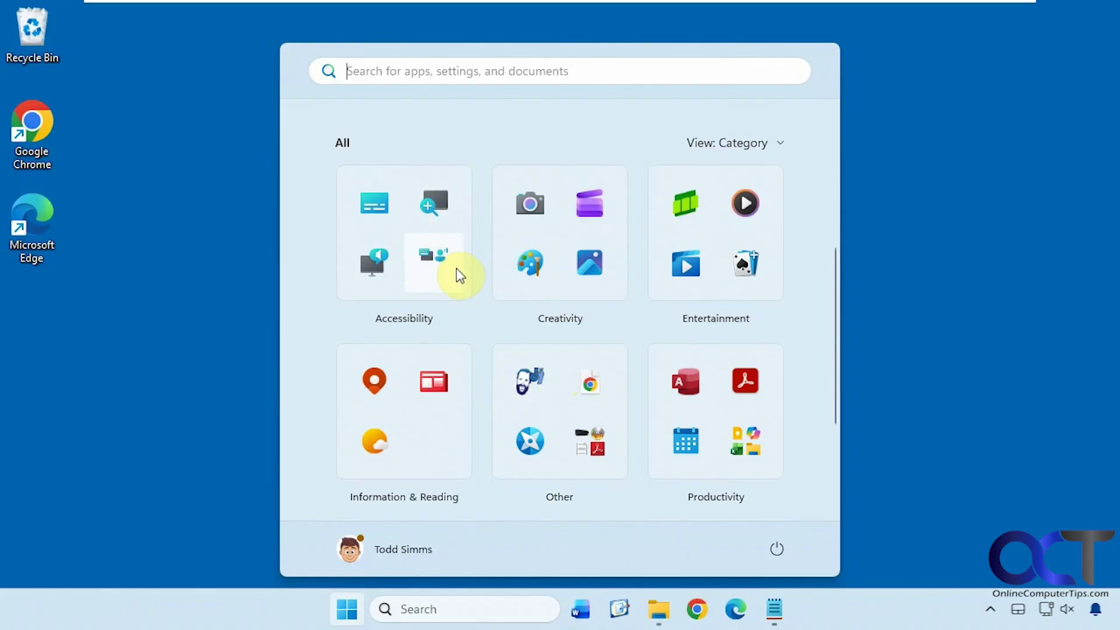
# - Open the Creativity folder, view Paint's options without choosing one, and close the folder
pyautogui.click(555, 314)
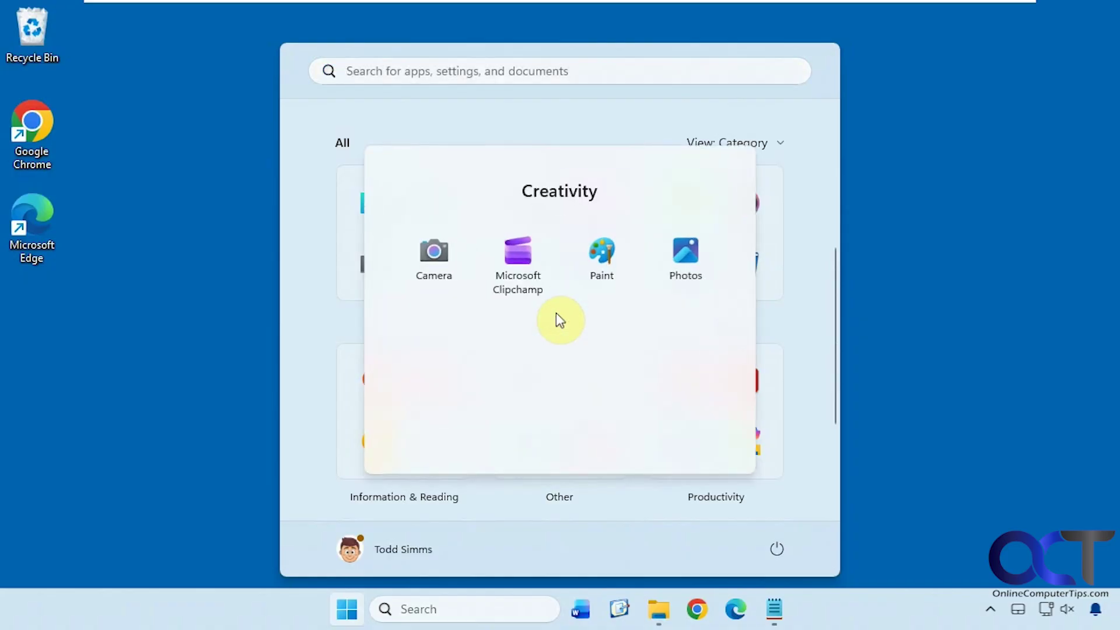
pyautogui.rightClick(601, 260)
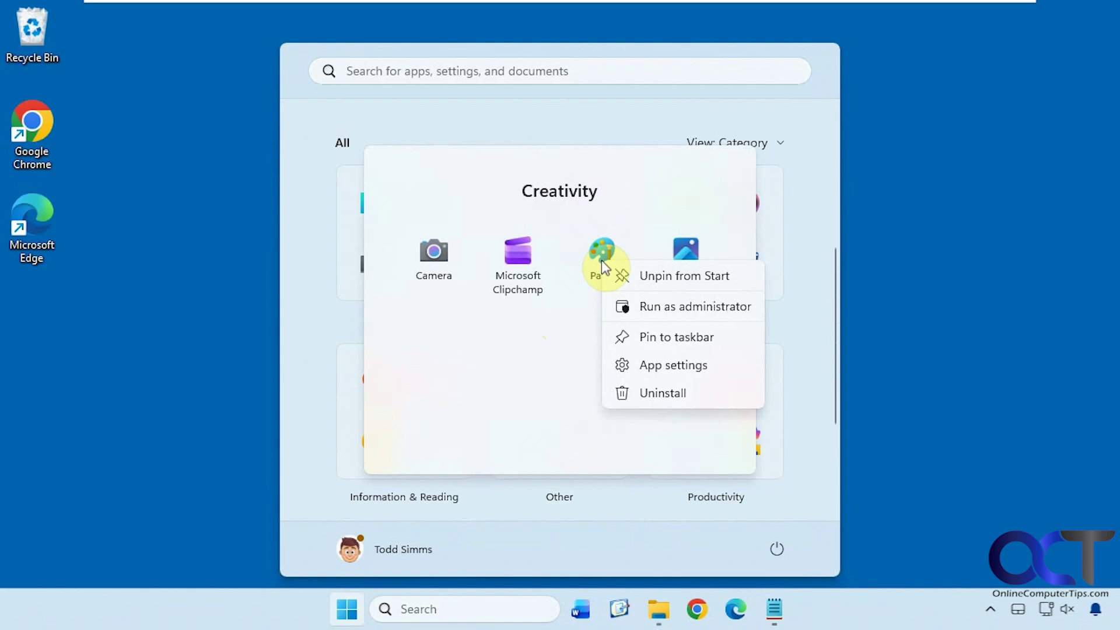
pyautogui.click(628, 123)
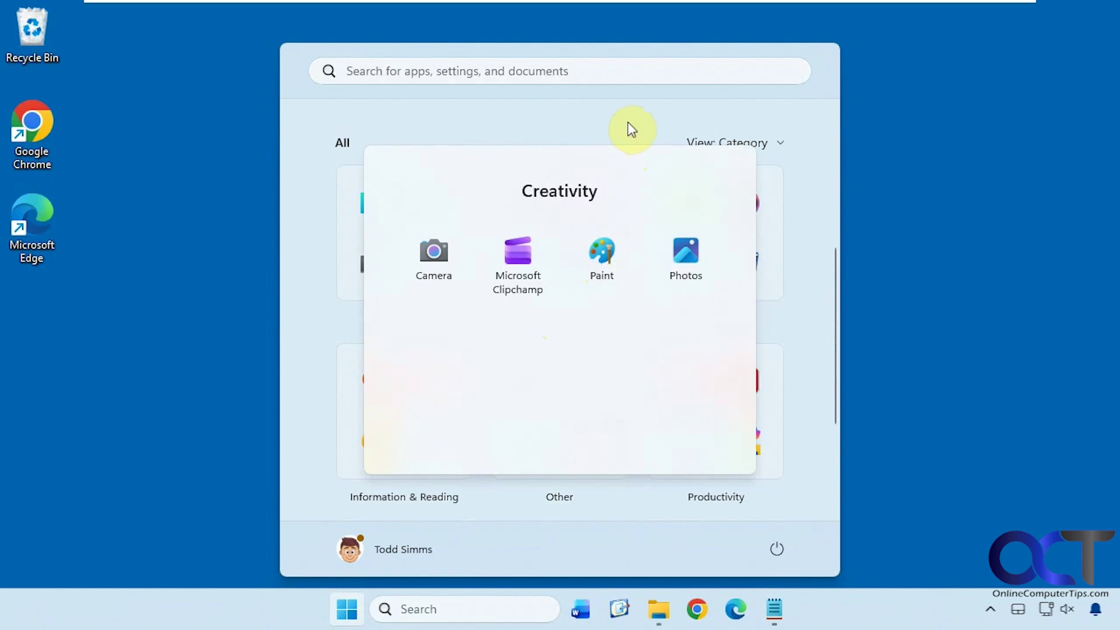
pyautogui.click(788, 317)
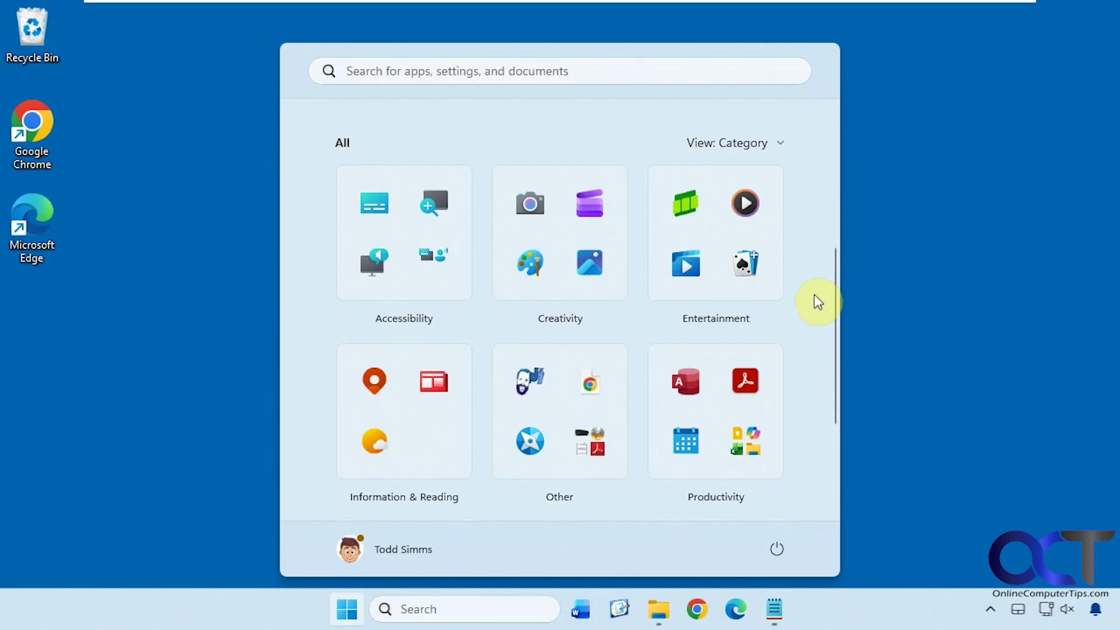
# - Switch the All apps view to Grid, then List, then back to Category
pyautogui.click(776, 147)
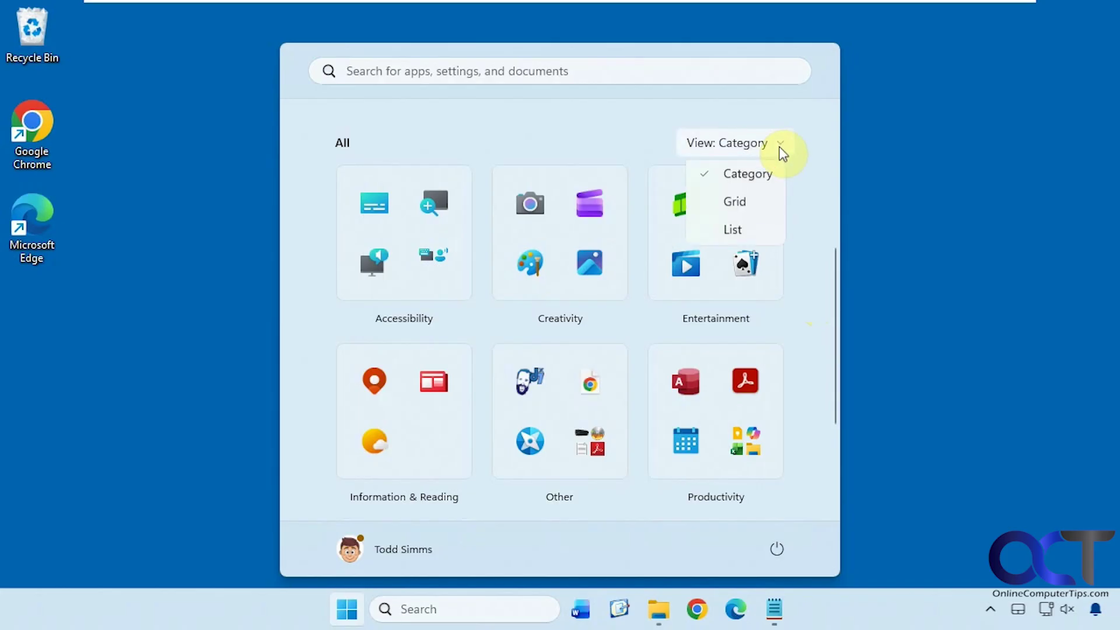
pyautogui.click(754, 206)
pyautogui.scroll(-2, 773, 286)
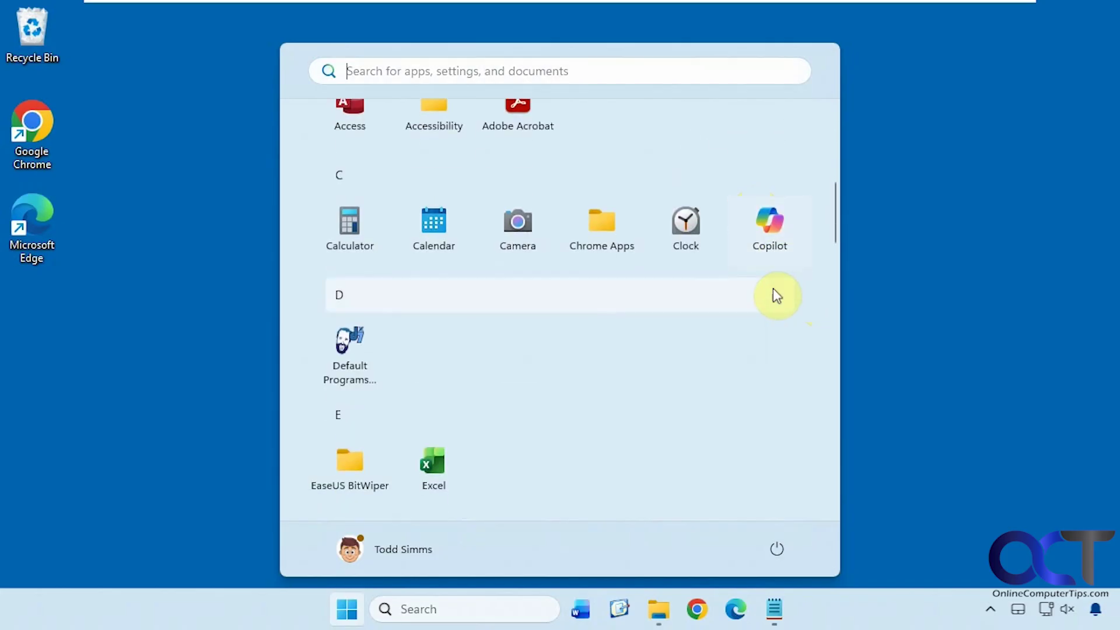
pyautogui.scroll(3, 776, 280)
pyautogui.click(779, 207)
pyautogui.click(772, 291)
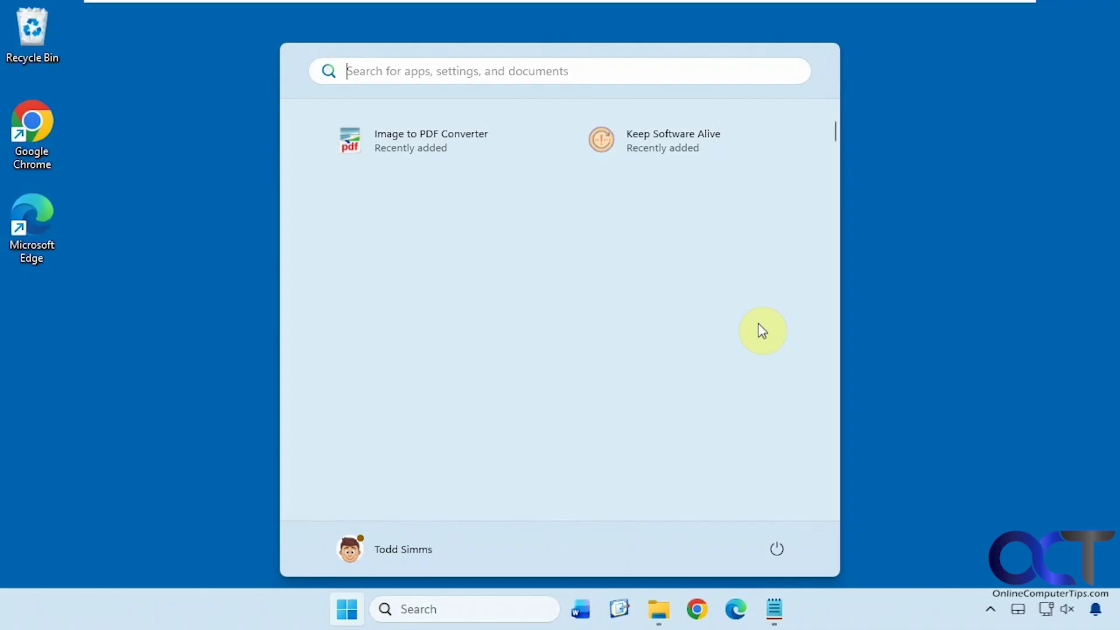
pyautogui.scroll(5, 761, 343)
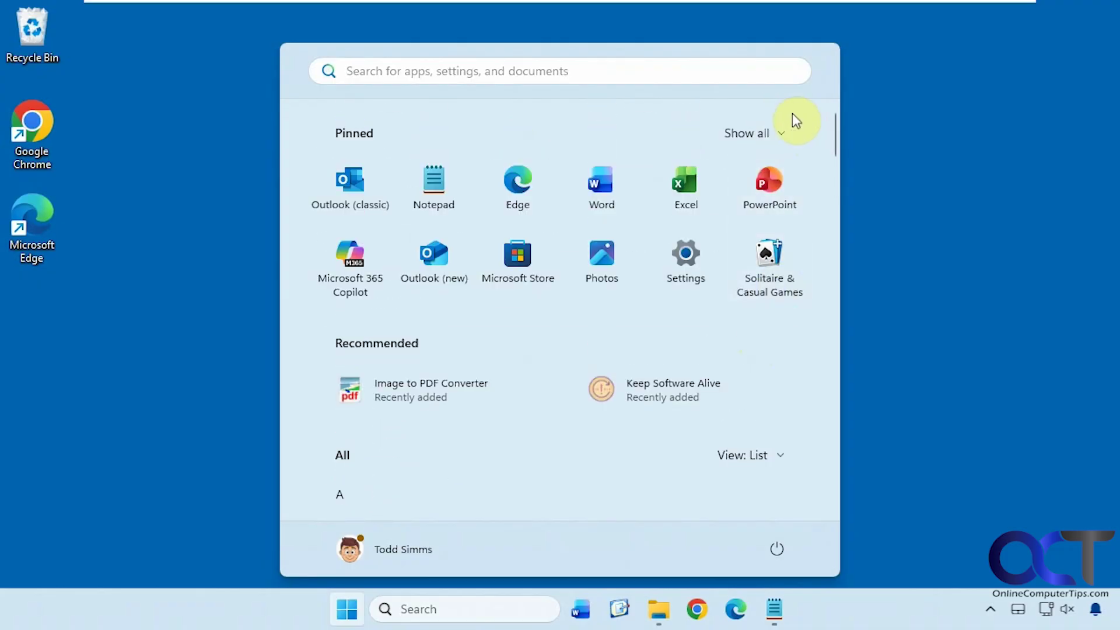
pyautogui.click(783, 457)
pyautogui.click(778, 489)
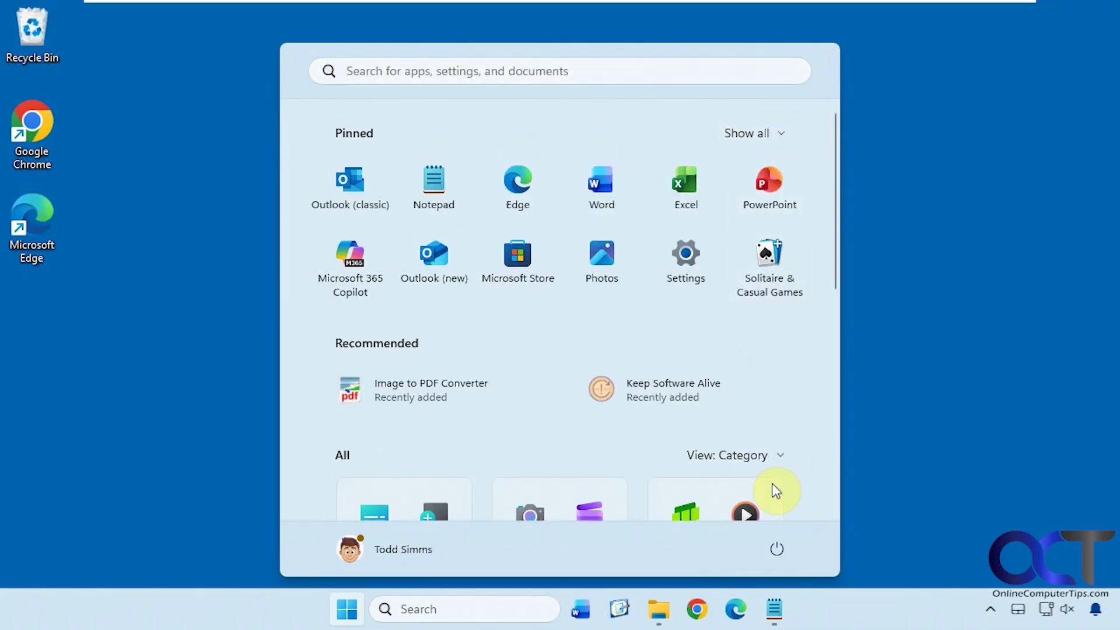
pyautogui.click(925, 411)
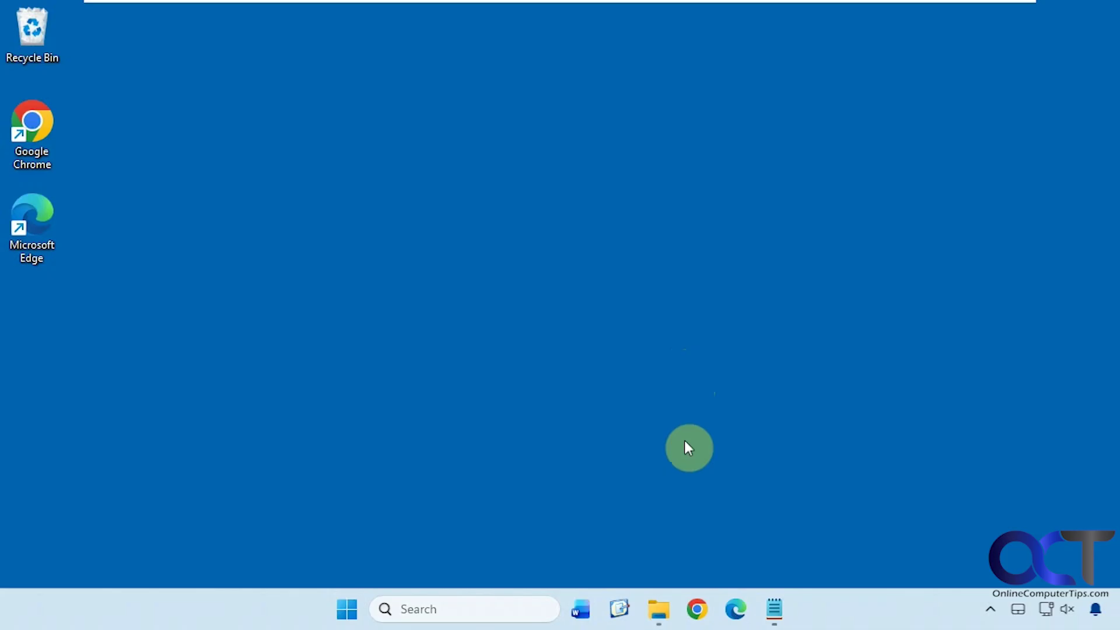
# - Bring up the C:\ViVe folder in File Explorer, then leave it in the background
pyautogui.click(670, 609)
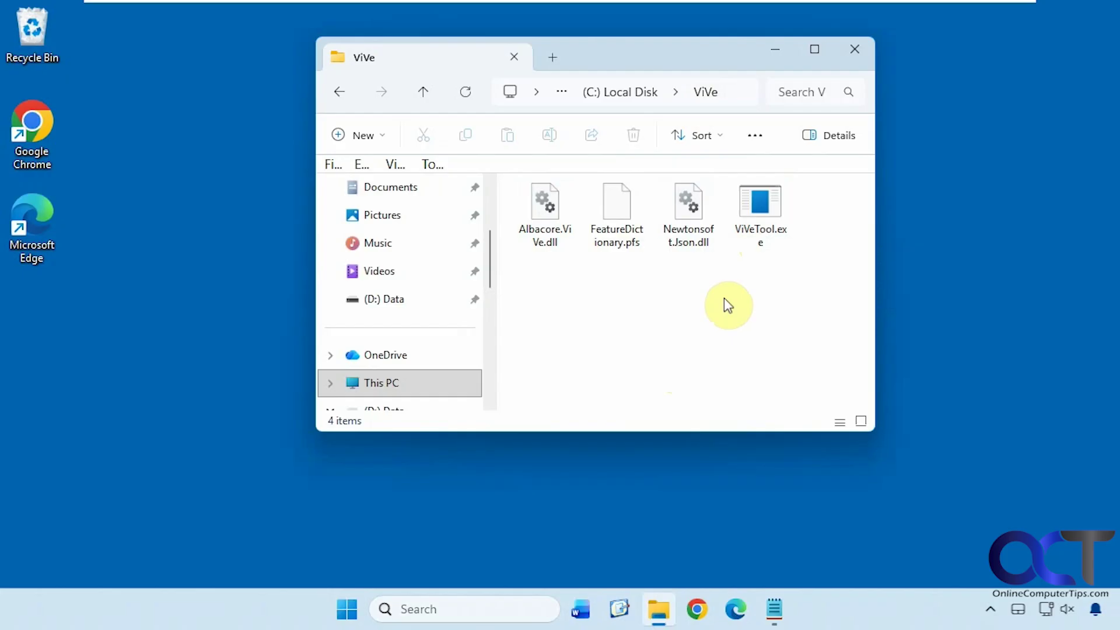
pyautogui.click(262, 511)
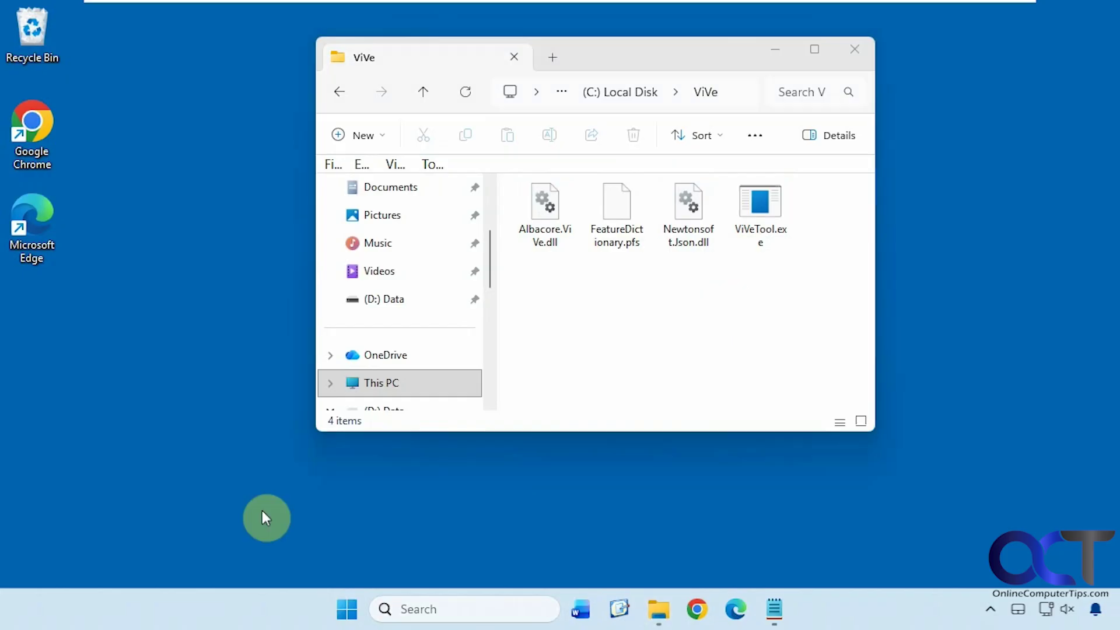
# - Search for cmd and launch Command Prompt as administrator, approving the UAC prompt
pyautogui.click(476, 608)
pyautogui.write('cmd')
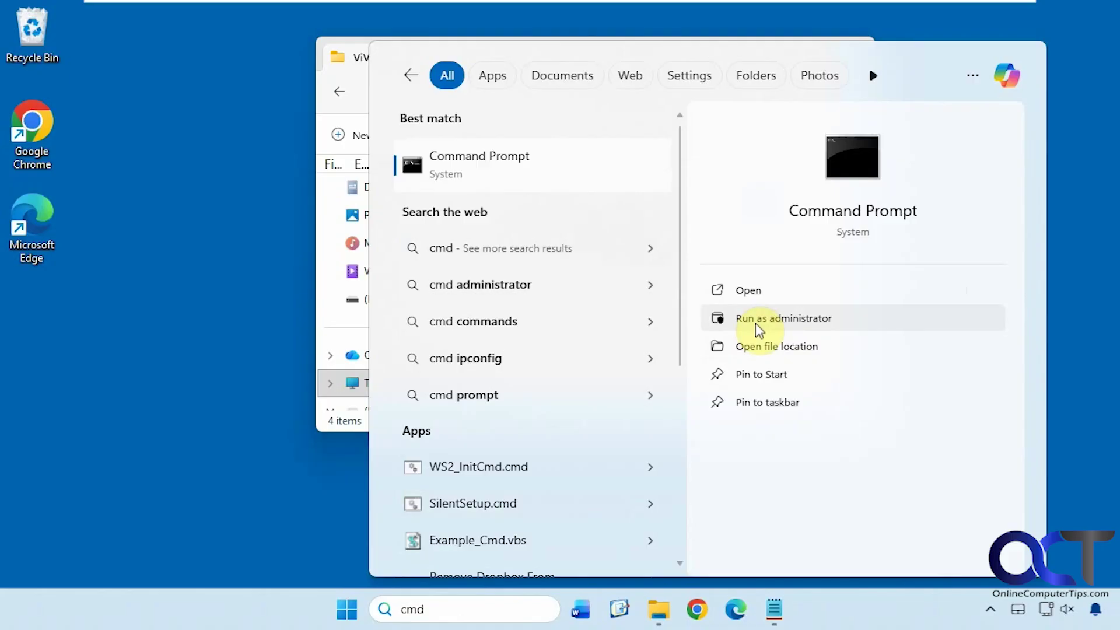
pyautogui.click(752, 318)
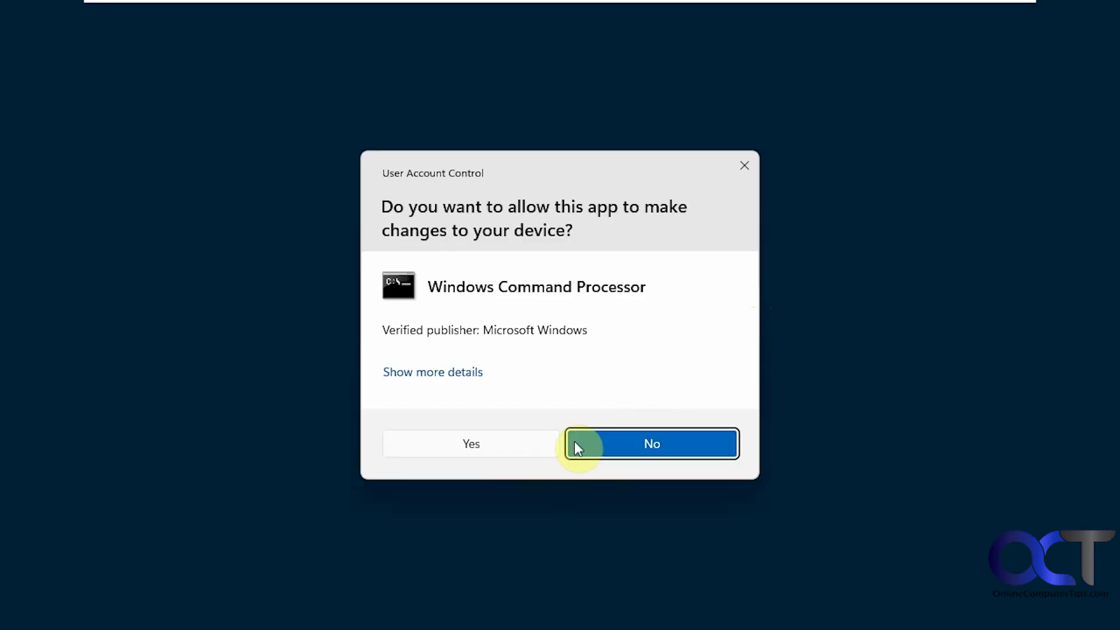
pyautogui.click(508, 447)
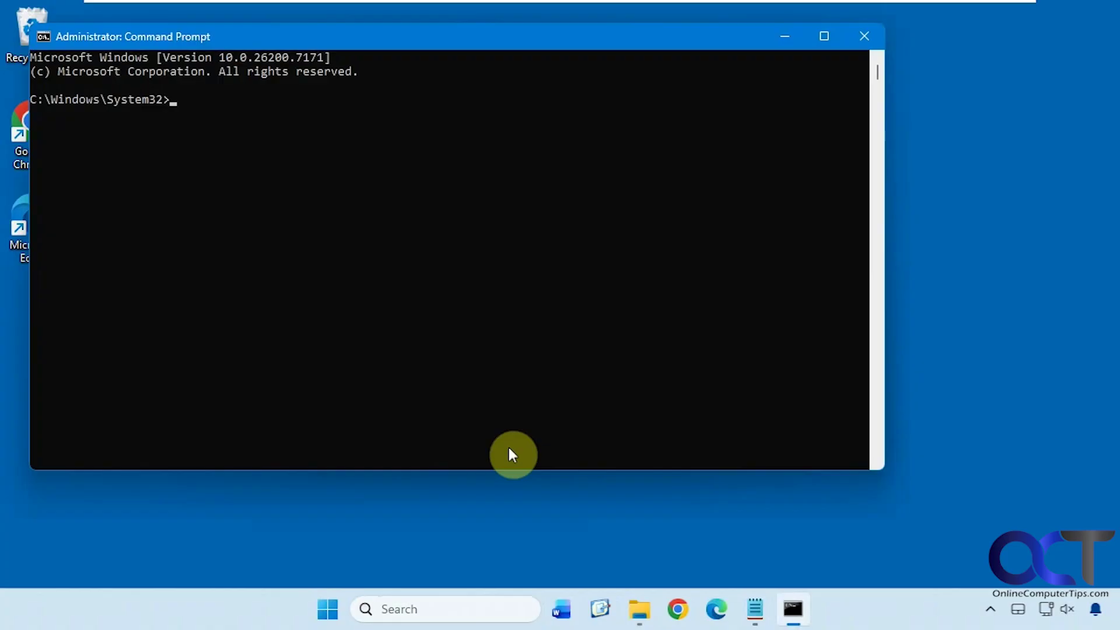
# - Change to c:\vive with cd and list its files with dir
pyautogui.write('cd c:\\vive')
pyautogui.press('Return')
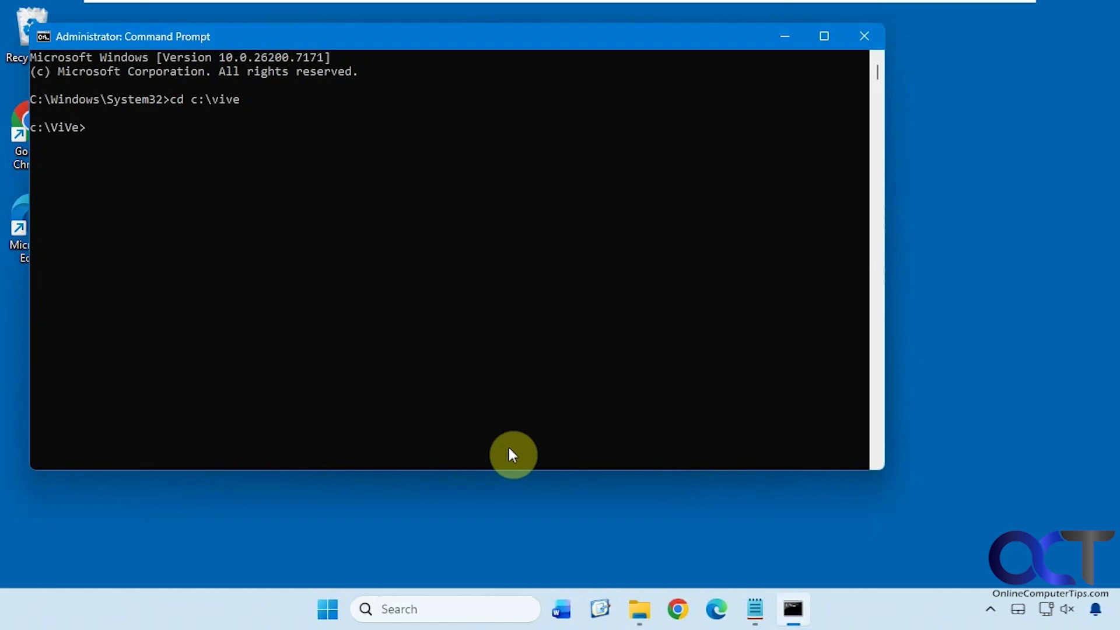
pyautogui.write('dir')
pyautogui.press('Return')
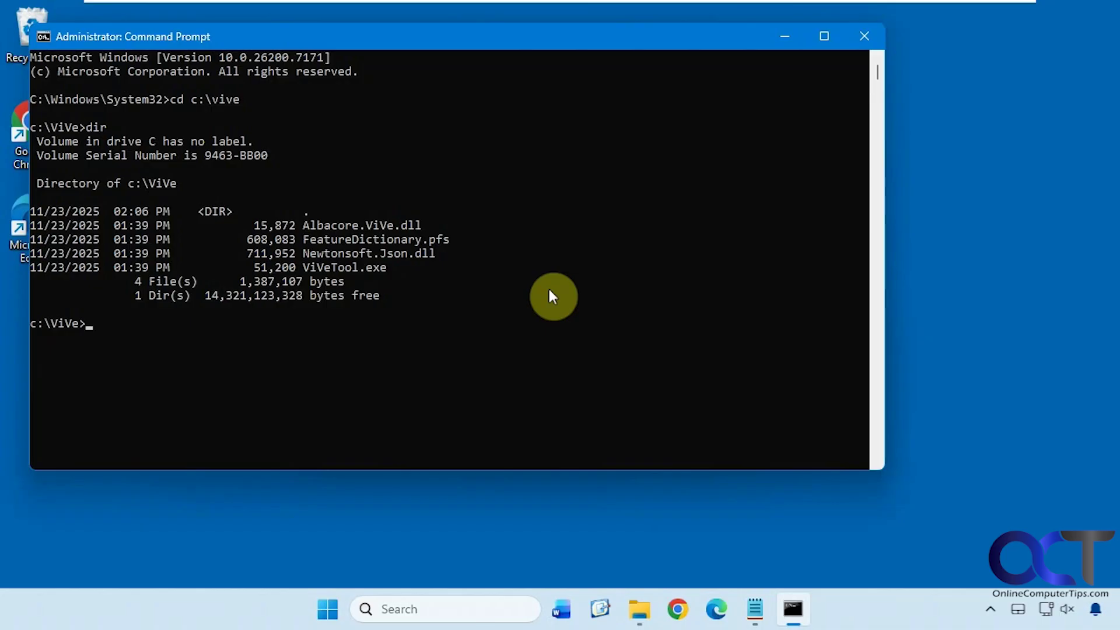
# - Paste and run vivetool /disable /id:47205210 from Start Menu.txt, then close Command Prompt
pyautogui.click(757, 608)
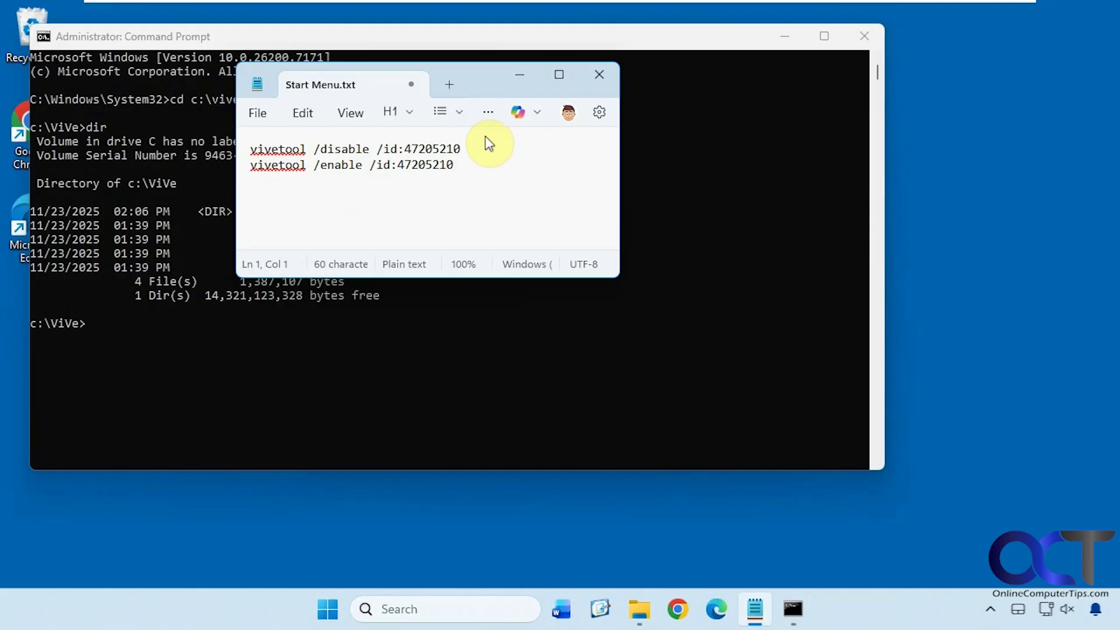
pyautogui.moveTo(489, 142); pyautogui.dragTo(230, 145)
pyautogui.press('cmd+c')
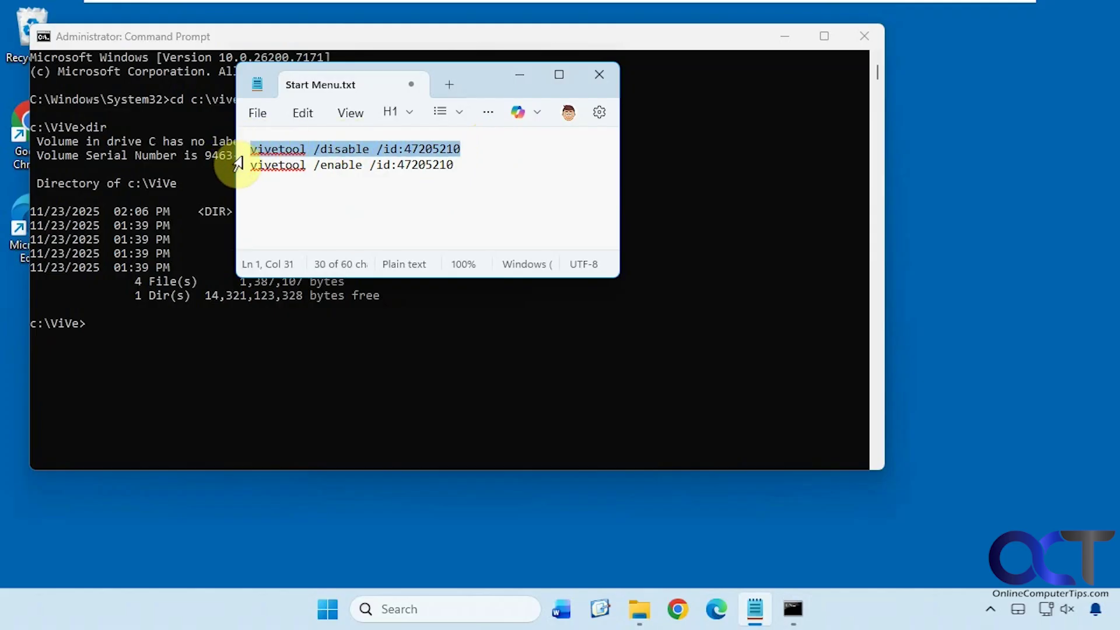
pyautogui.click(170, 333)
pyautogui.rightClick(166, 333)
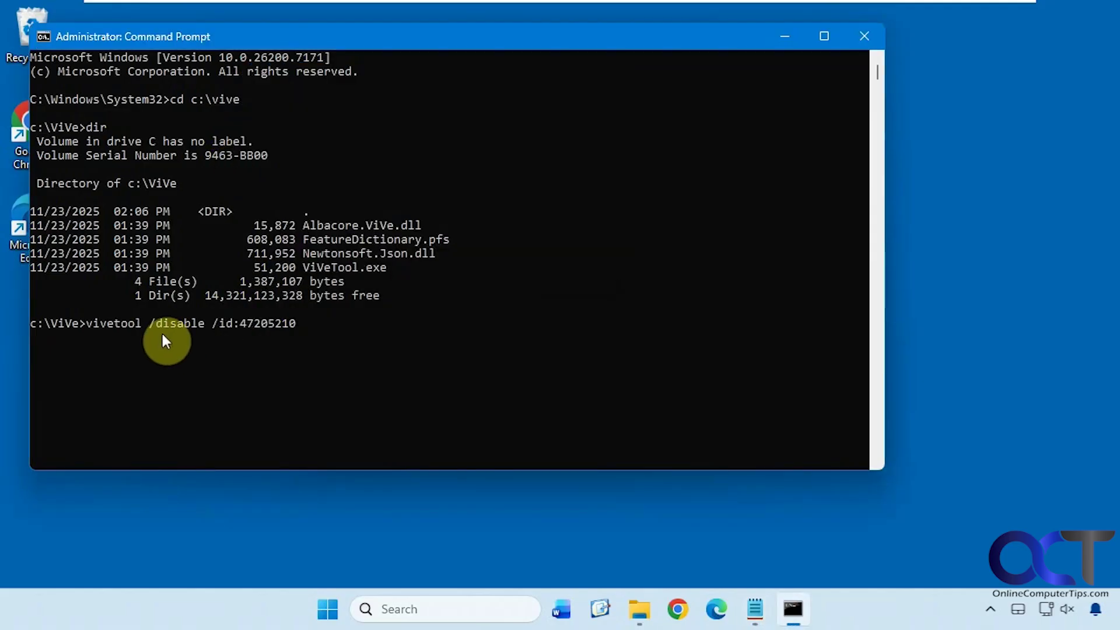
pyautogui.press('Return')
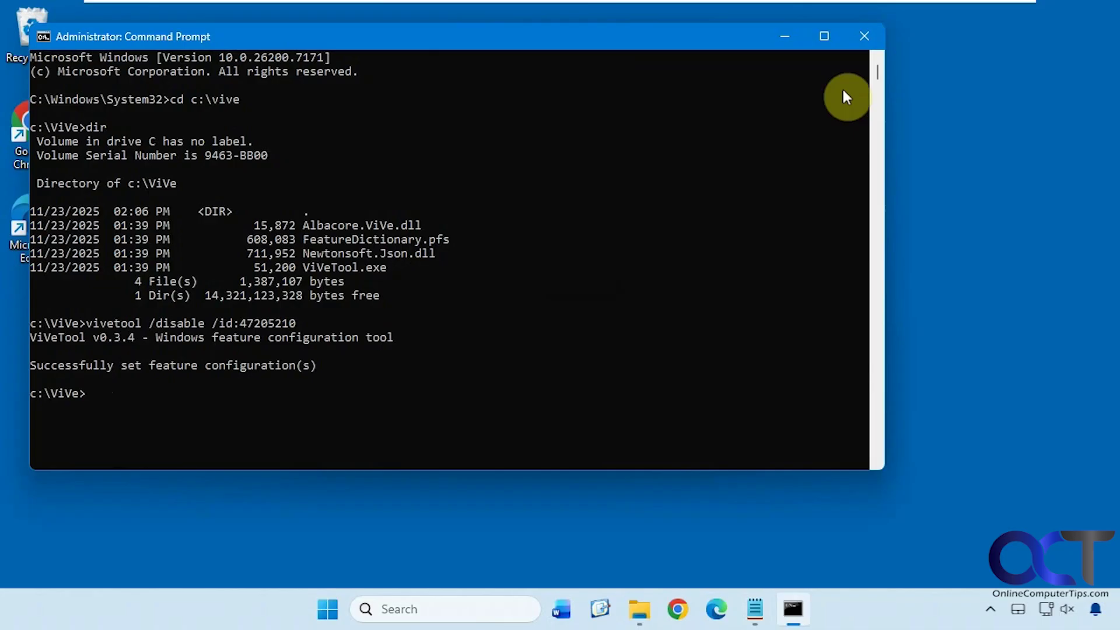
pyautogui.click(862, 35)
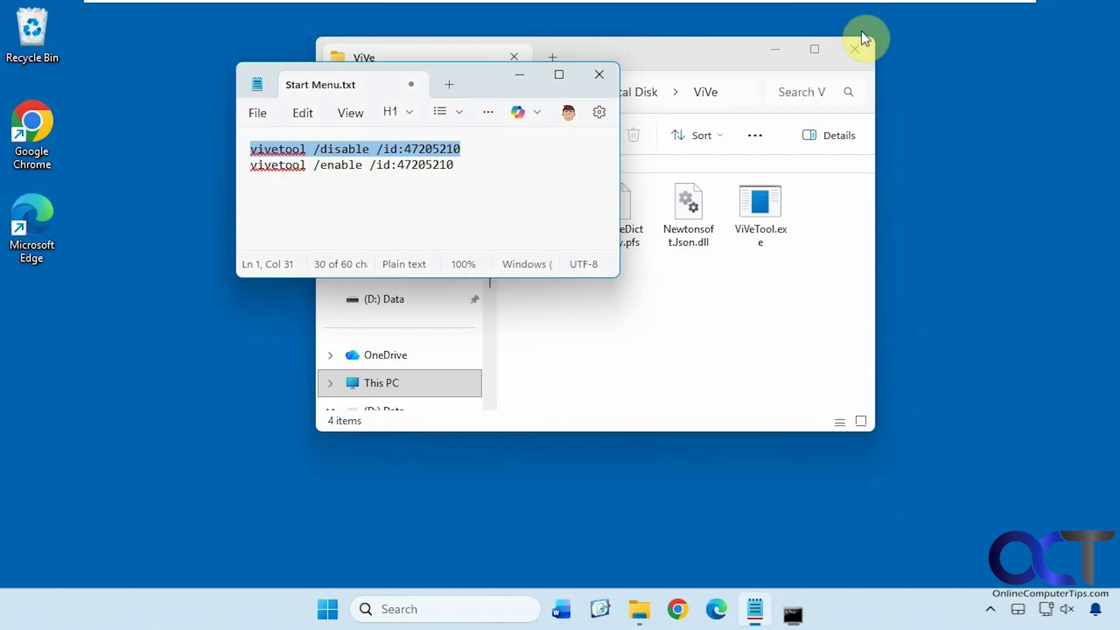
# - Close Notepad and the ViVe folder, restart from Start, and sign back in with the PIN
pyautogui.click(600, 75)
pyautogui.click(847, 62)
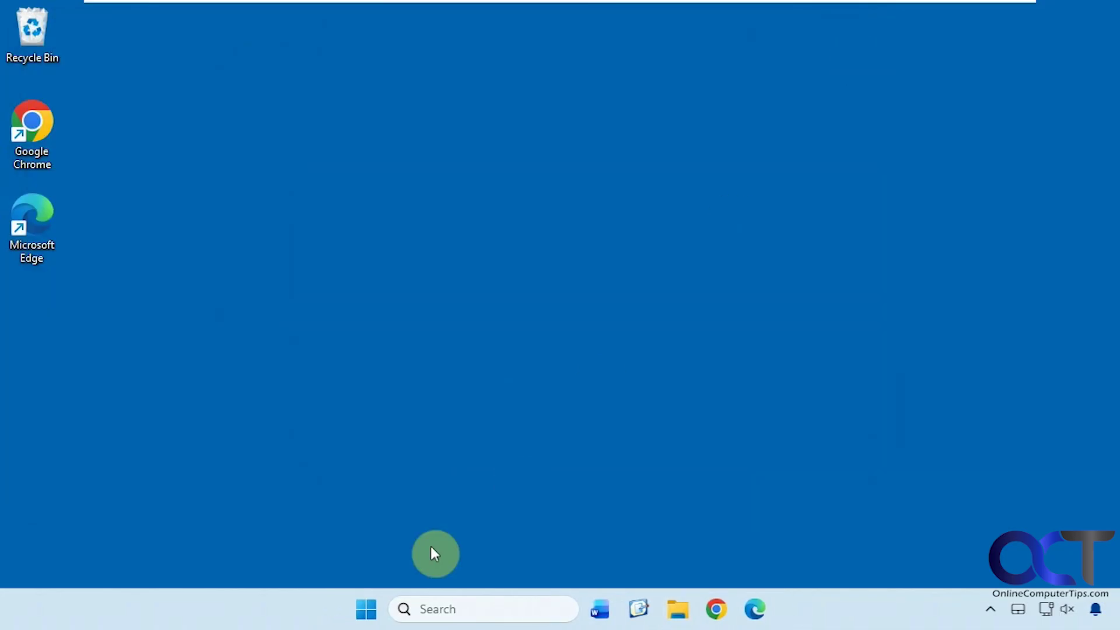
pyautogui.click(367, 609)
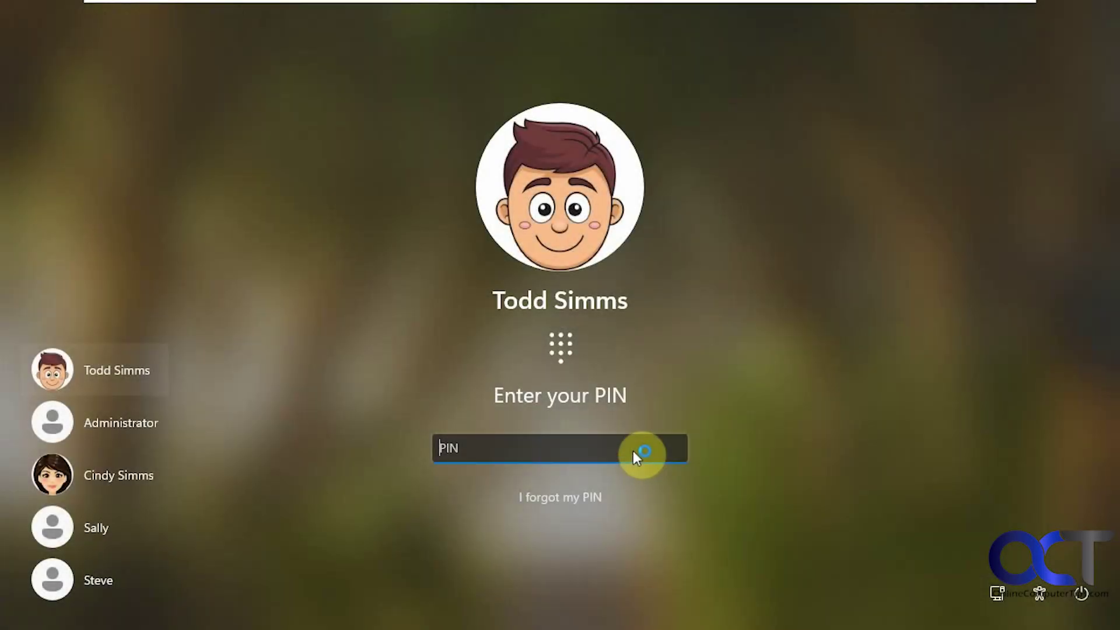
pyautogui.write('1234')
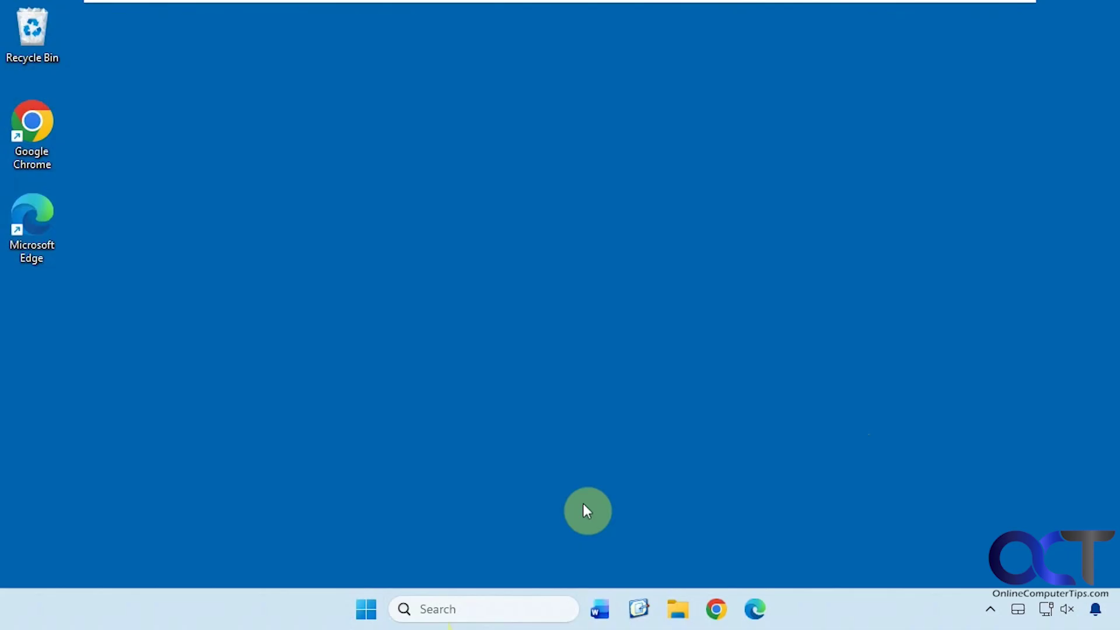
# - Check the restored classic Start layout, then launch Notepad from its pinned tile
pyautogui.click(373, 601)
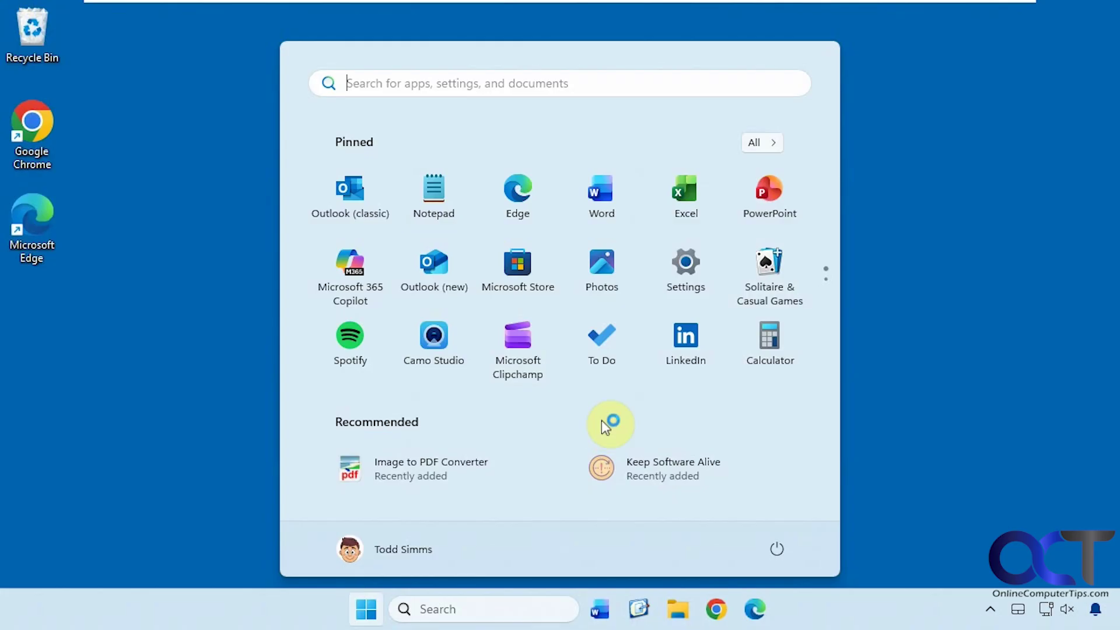
pyautogui.click(912, 424)
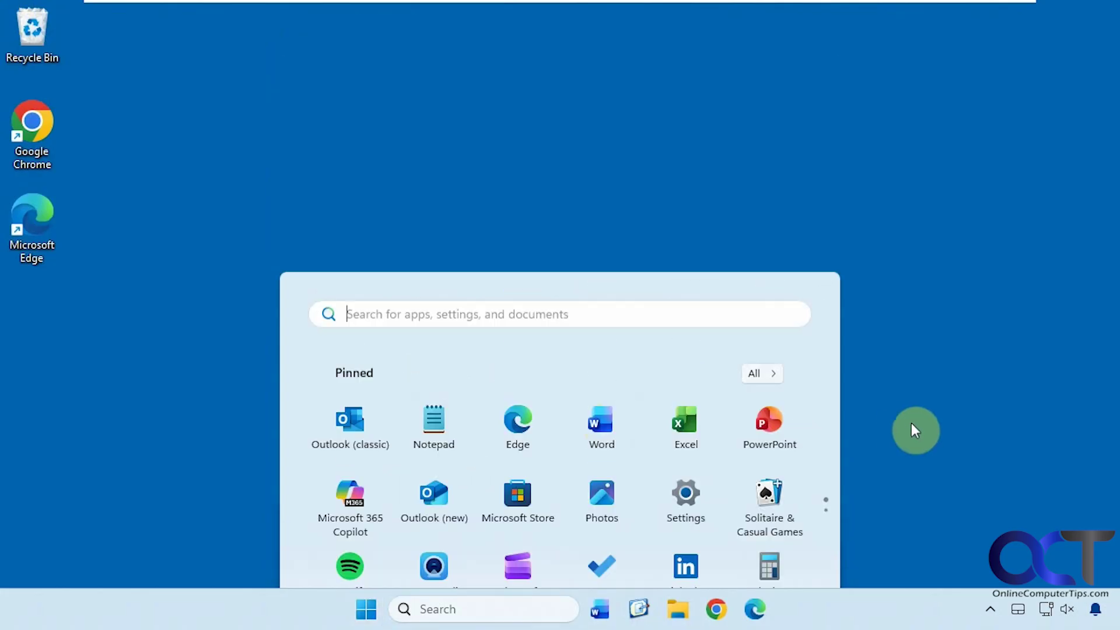
pyautogui.click(367, 609)
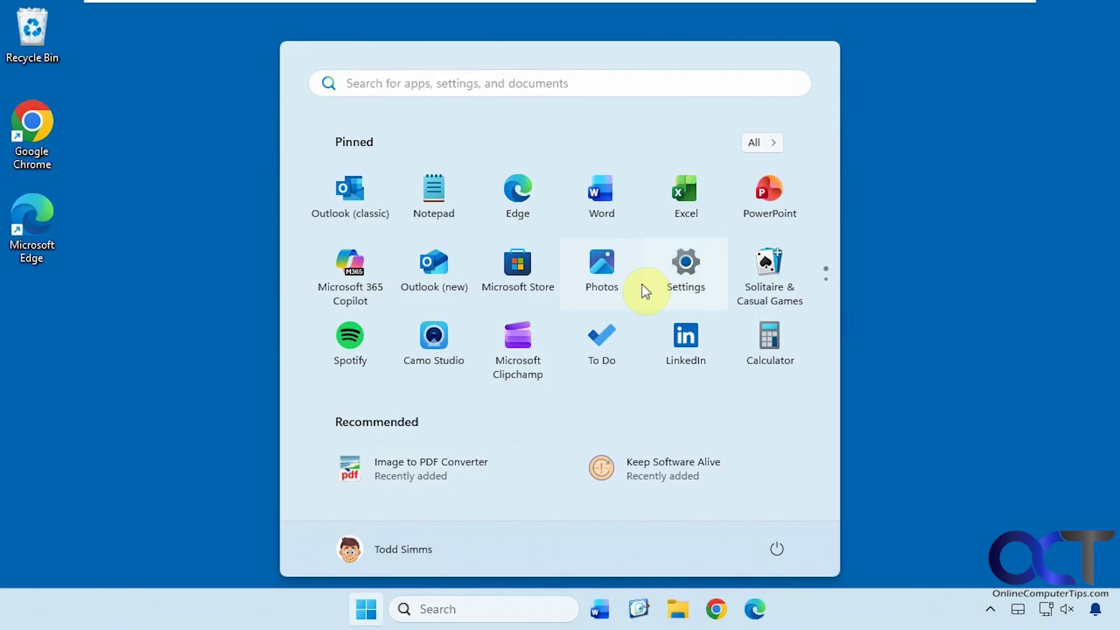
pyautogui.click(471, 221)
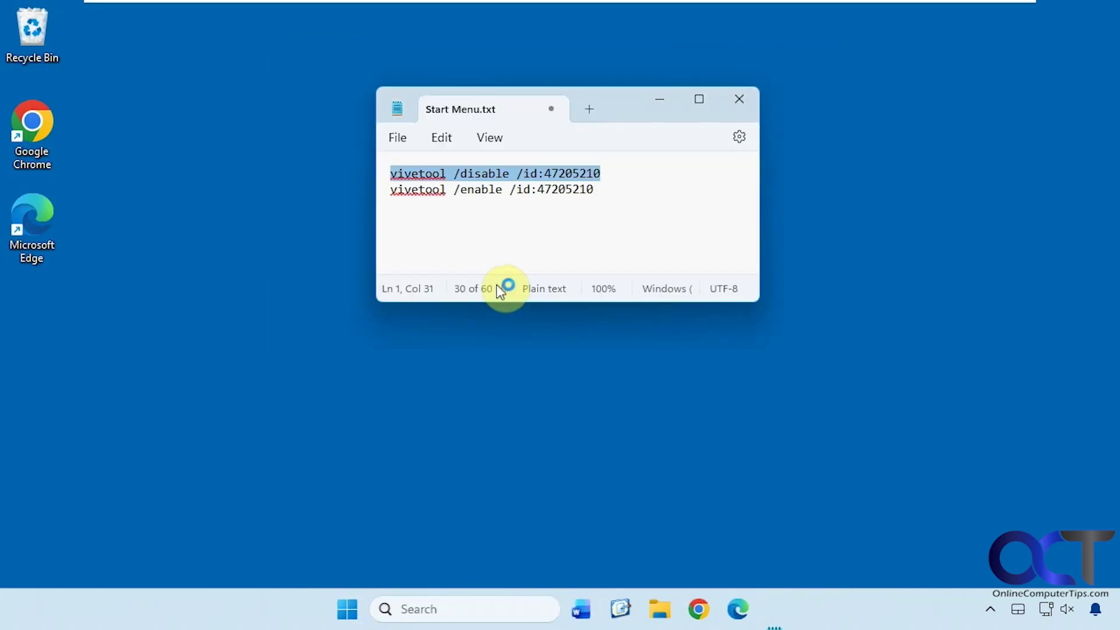
# - Select the line vivetool /enable /id:47205210 in Start Menu.txt
pyautogui.moveTo(595, 190); pyautogui.dragTo(392, 190)
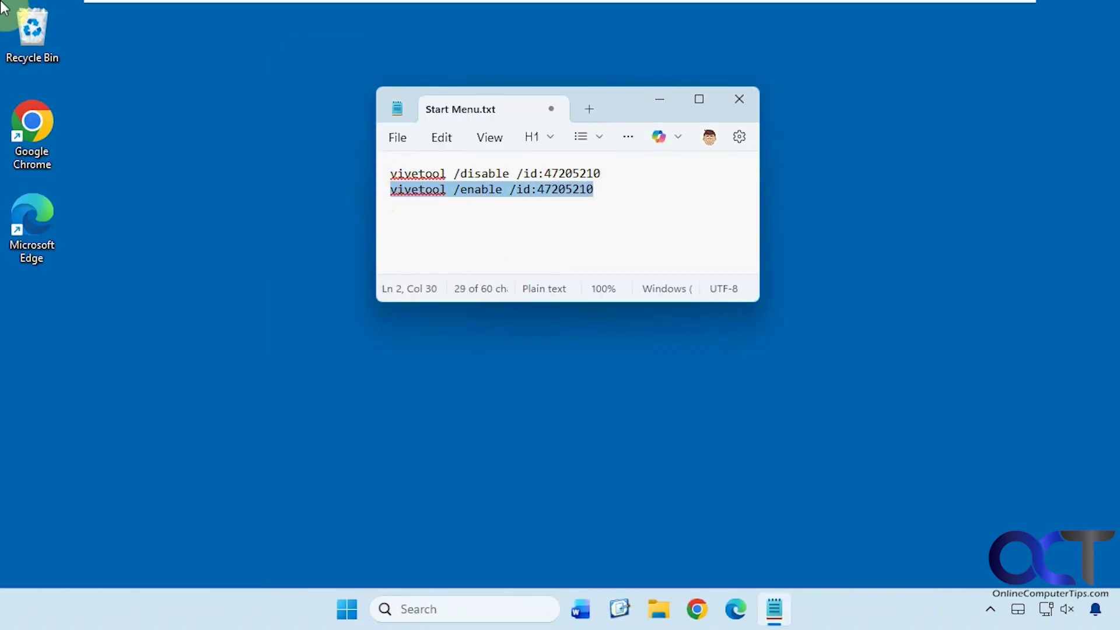